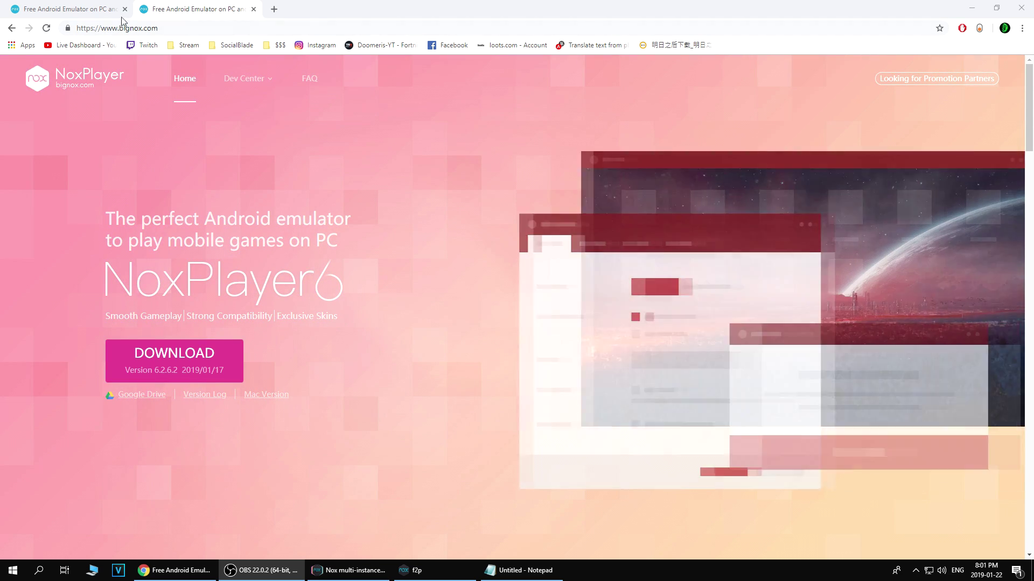
Step: Close the duplicate NoxPlayer tab and select the bignox.com page heading
{"action": "left_click", "coordinate": [125, 9]}
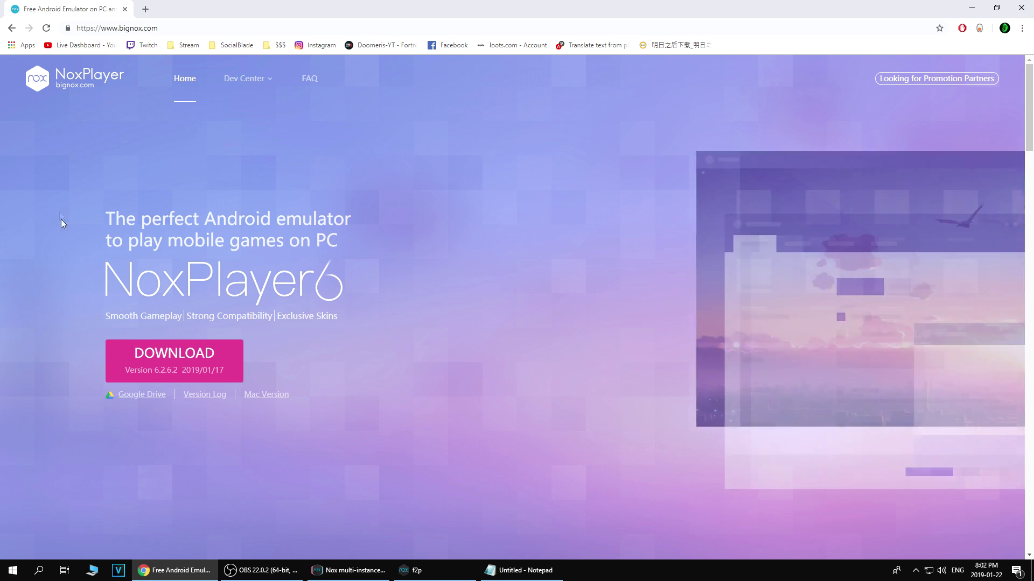
{"action": "left_click_drag", "start_coordinate": [60, 219], "coordinate": [93, 224]}
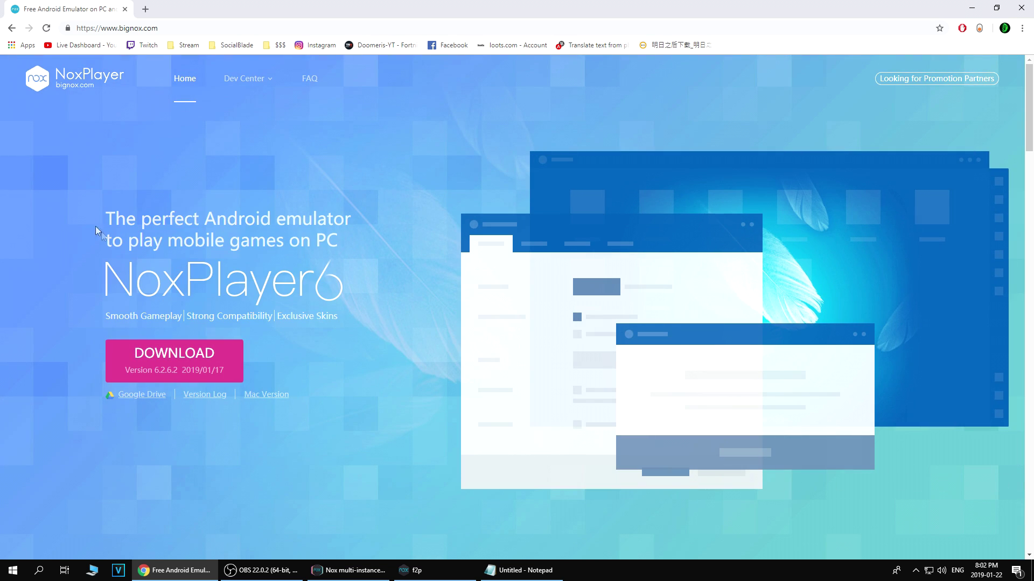
{"action": "left_click_drag", "start_coordinate": [355, 320], "coordinate": [94, 222]}
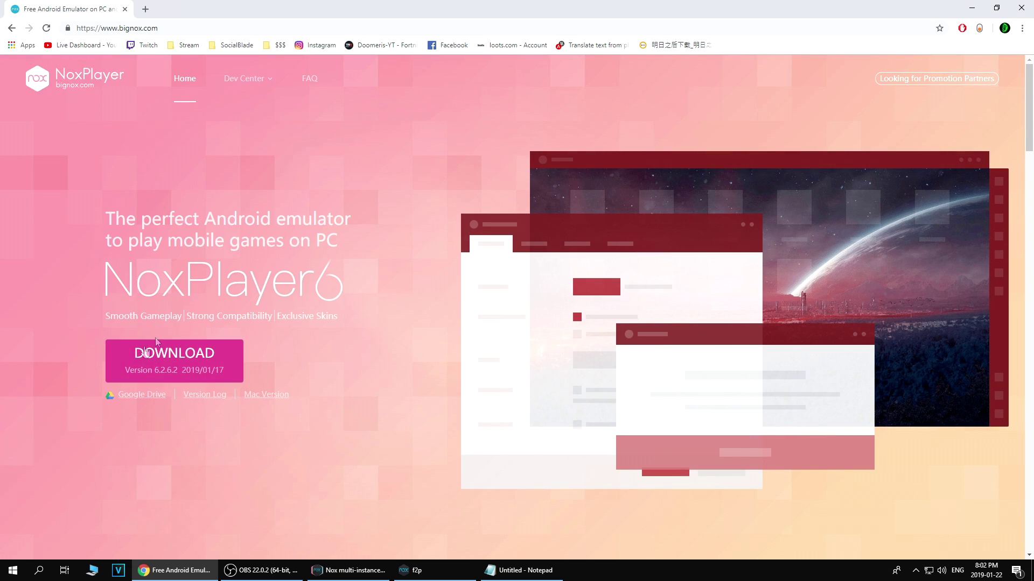
Step: Download the NoxPlayer installer, keep it despite the file warning, and open nox_setup
{"action": "left_click", "coordinate": [135, 360]}
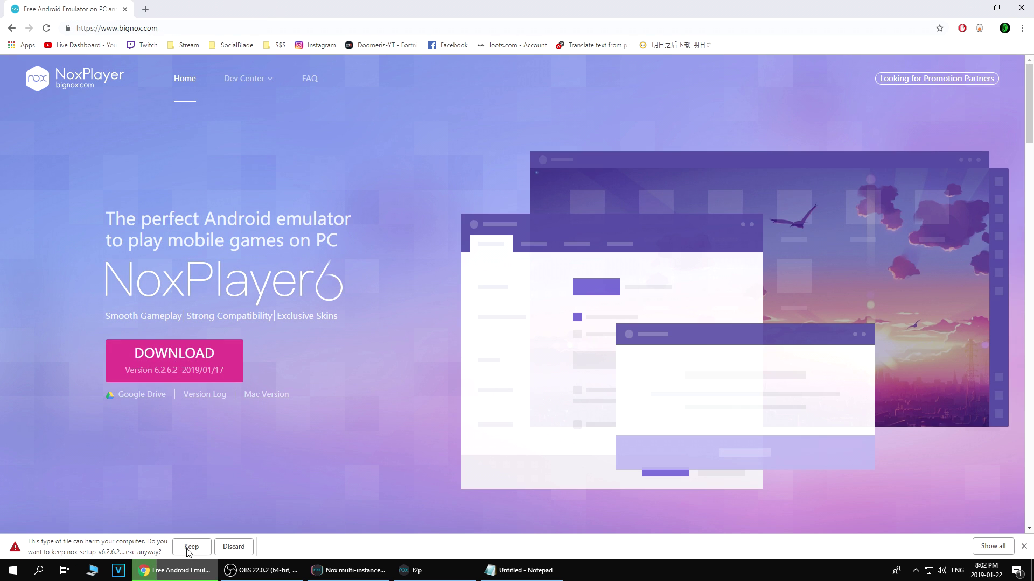
{"action": "left_click", "coordinate": [190, 547]}
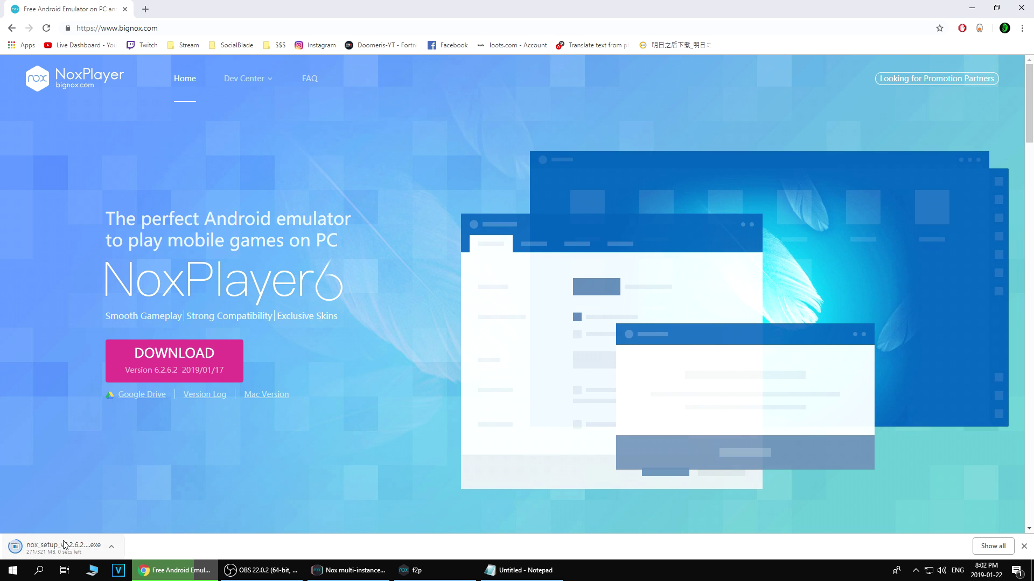
{"action": "left_click", "coordinate": [58, 546]}
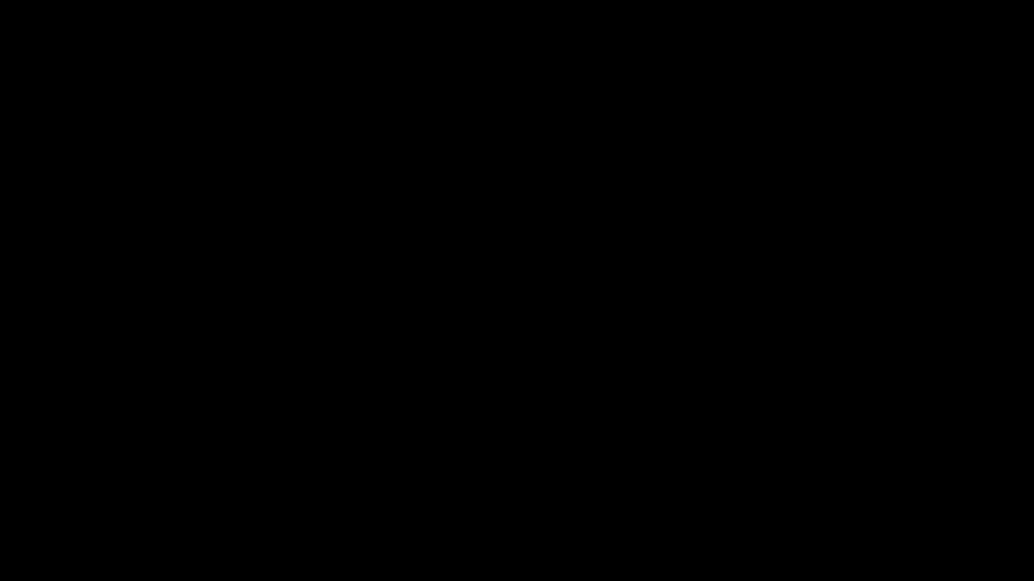
Step: Approve the admin prompt, install NoxAppPlayer 6.2.6.2, and start it once installation finishes
{"action": "left_click", "coordinate": [461, 358]}
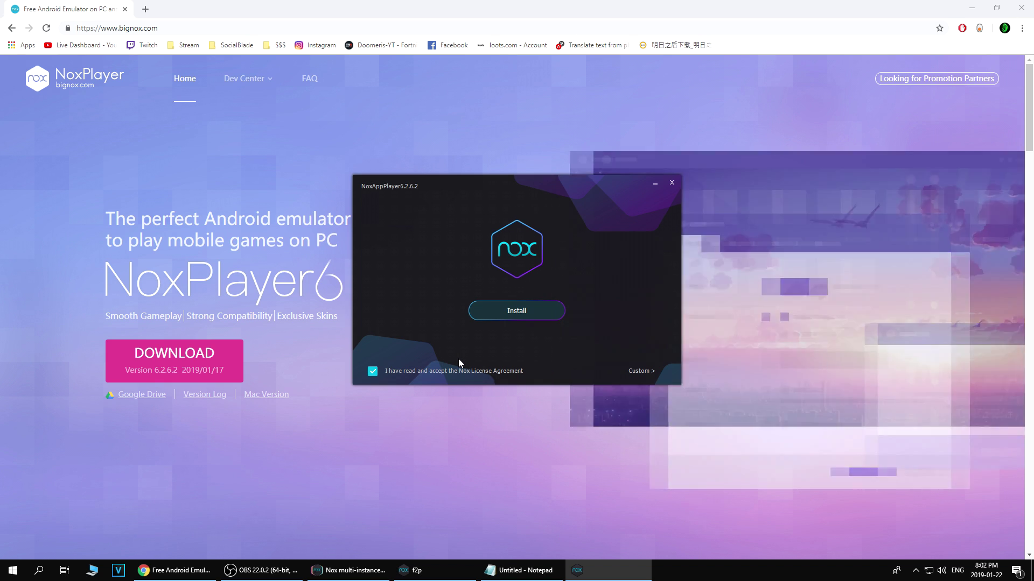
{"action": "left_click", "coordinate": [522, 315]}
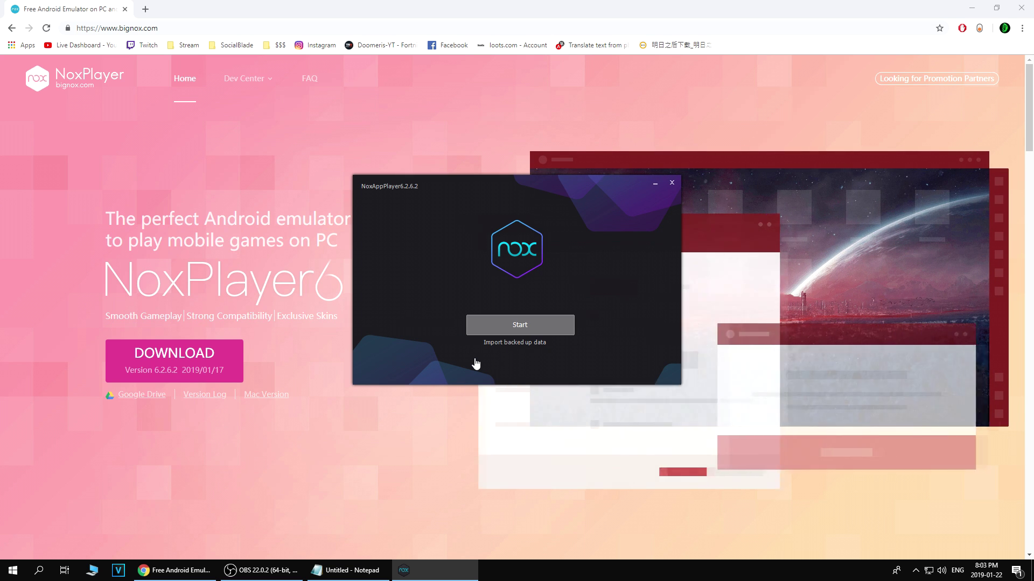
{"action": "left_click", "coordinate": [522, 331]}
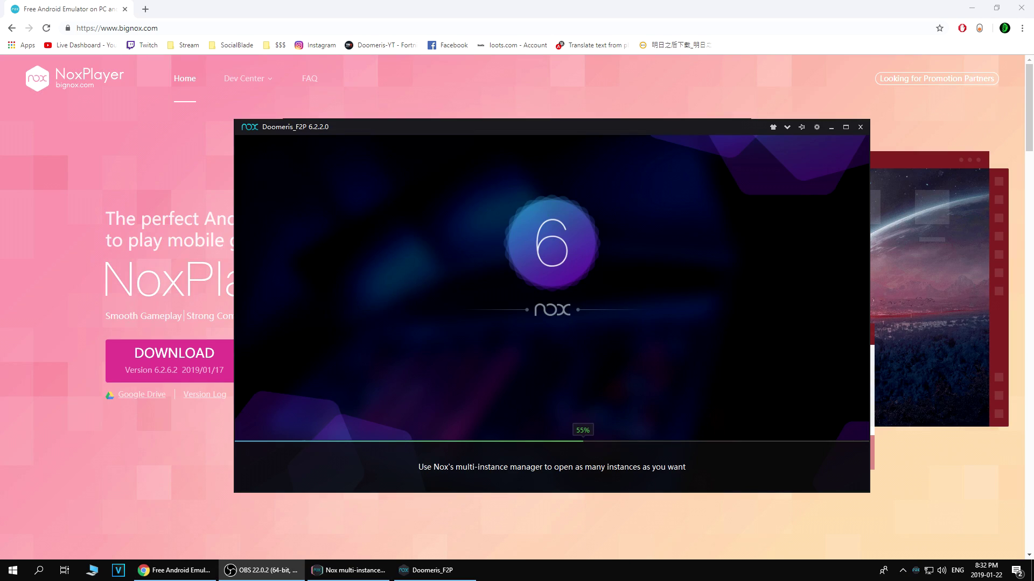
Step: Move the emulator window up and left, then open Play Store from the Google folder
{"action": "left_click_drag", "start_coordinate": [576, 123], "coordinate": [515, 114]}
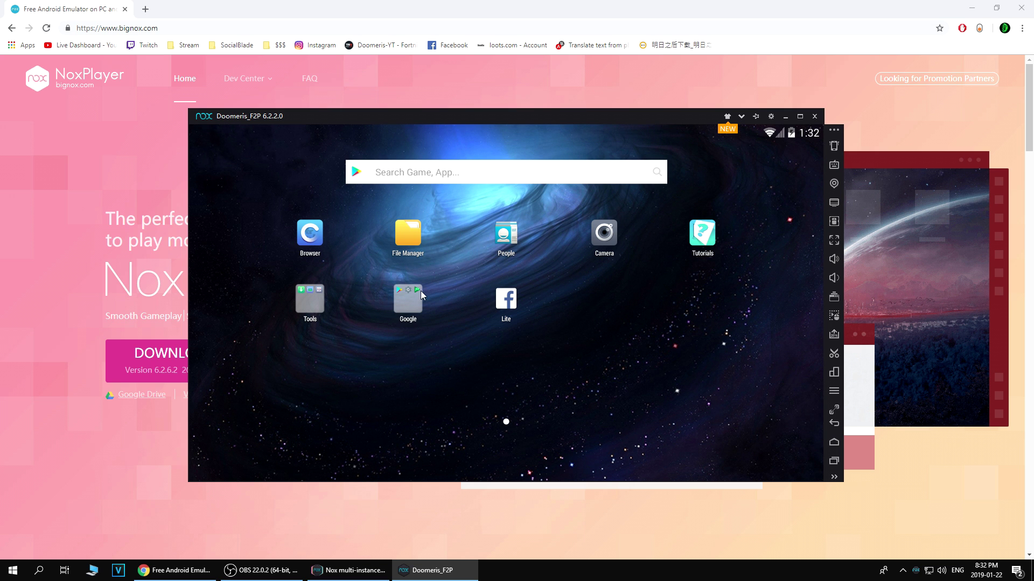
{"action": "left_click", "coordinate": [412, 301]}
{"action": "left_click", "coordinate": [386, 271]}
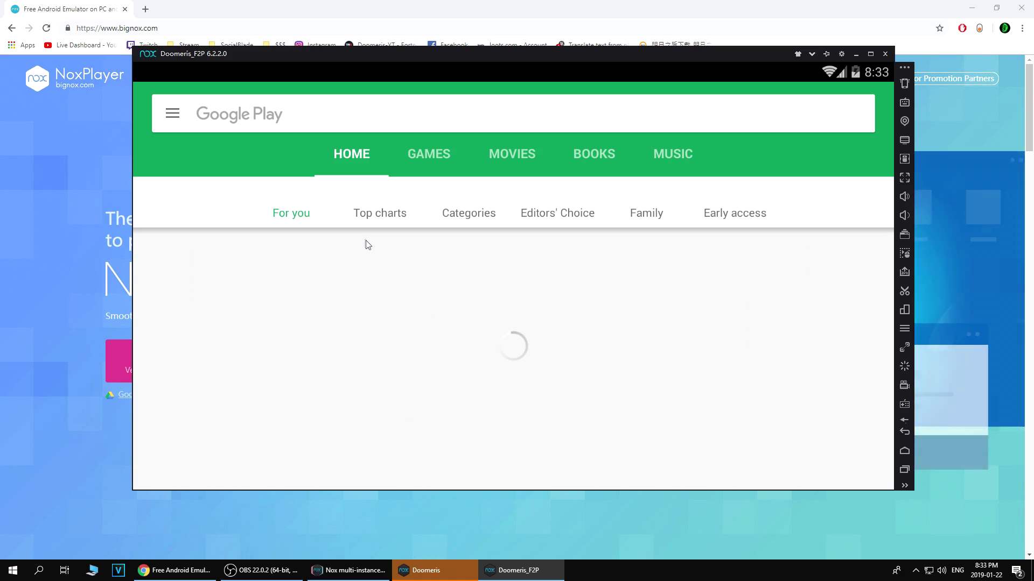
Step: Search Google Play for 'last day'
{"action": "left_click", "coordinate": [172, 113]}
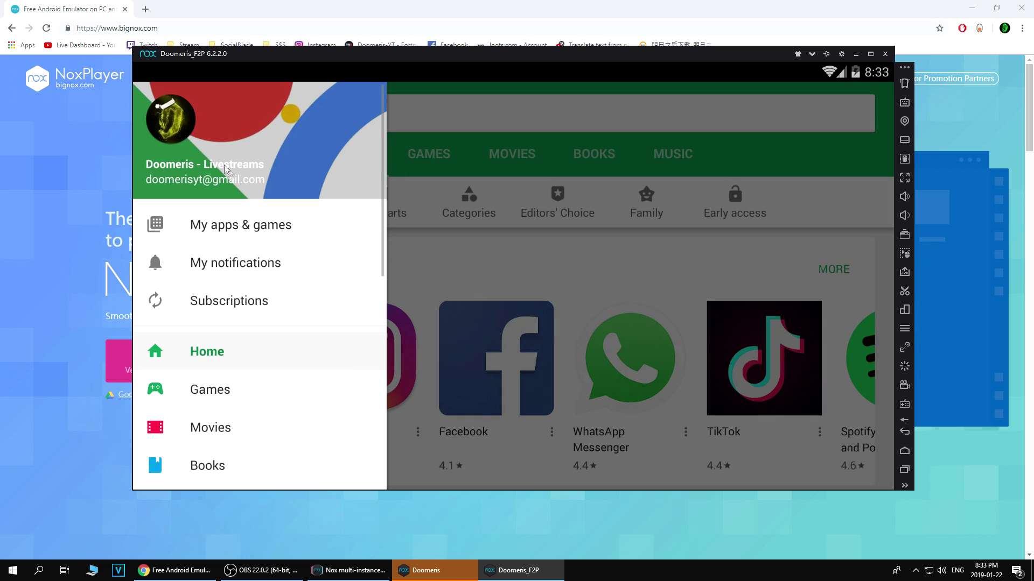
{"action": "left_click", "coordinate": [367, 120]}
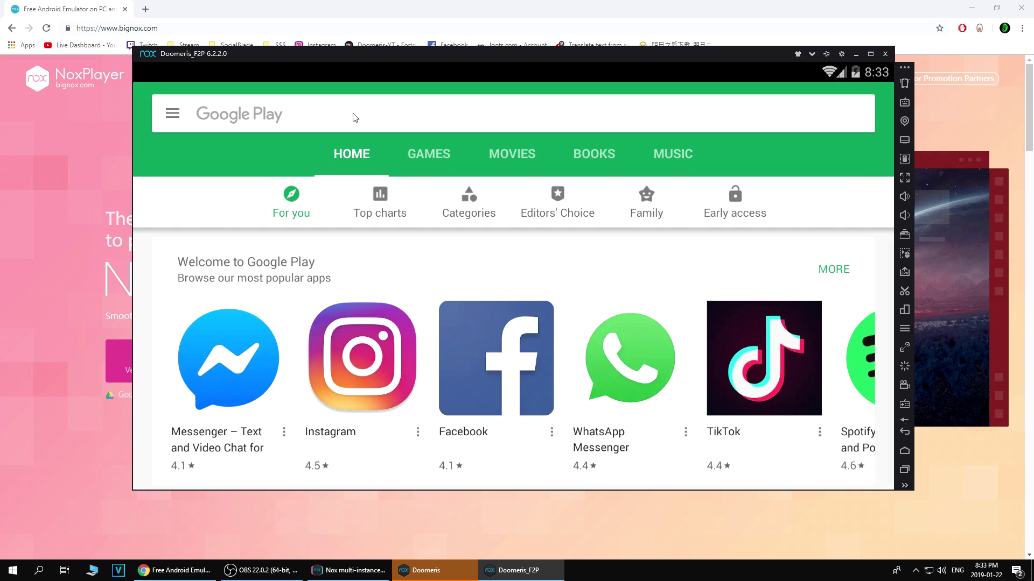
{"action": "left_click", "coordinate": [355, 118]}
{"action": "type", "text": "last day"}
{"action": "key", "text": "Return"}
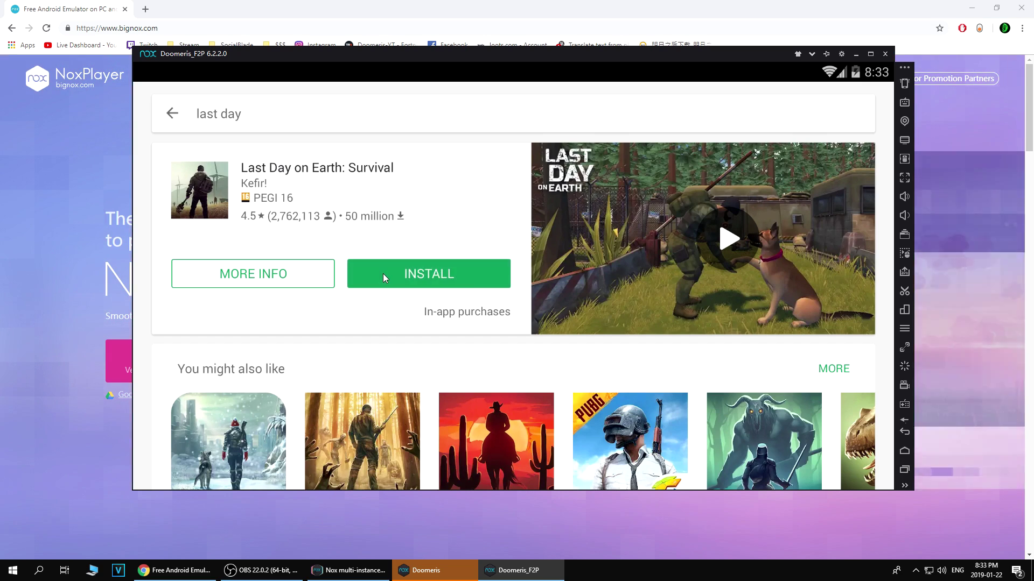
Step: Install Last Day on Earth: Survival, accepting permissions and the large download, then launch it
{"action": "left_click", "coordinate": [383, 273]}
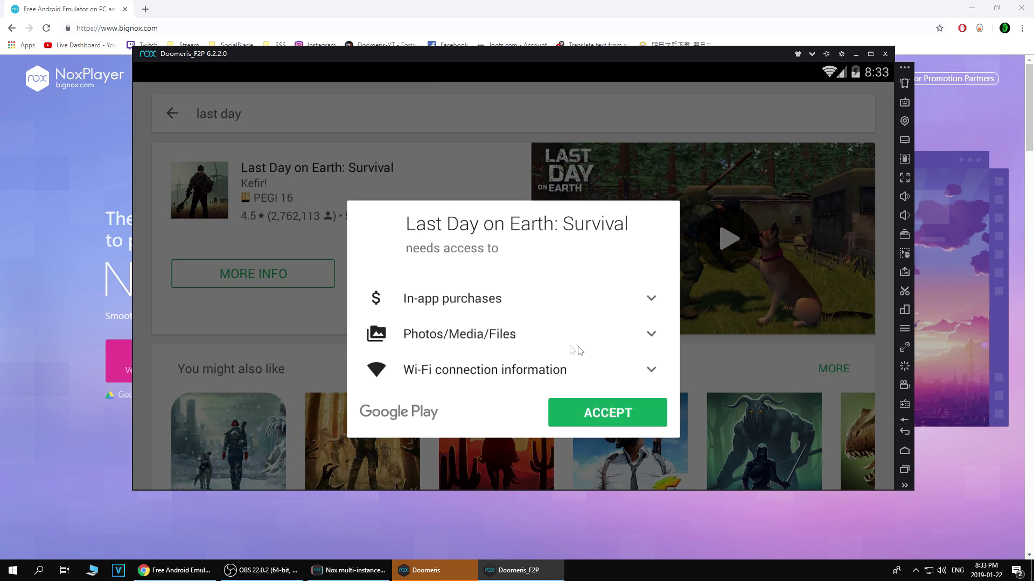
{"action": "left_click", "coordinate": [628, 387]}
{"action": "left_click", "coordinate": [586, 354]}
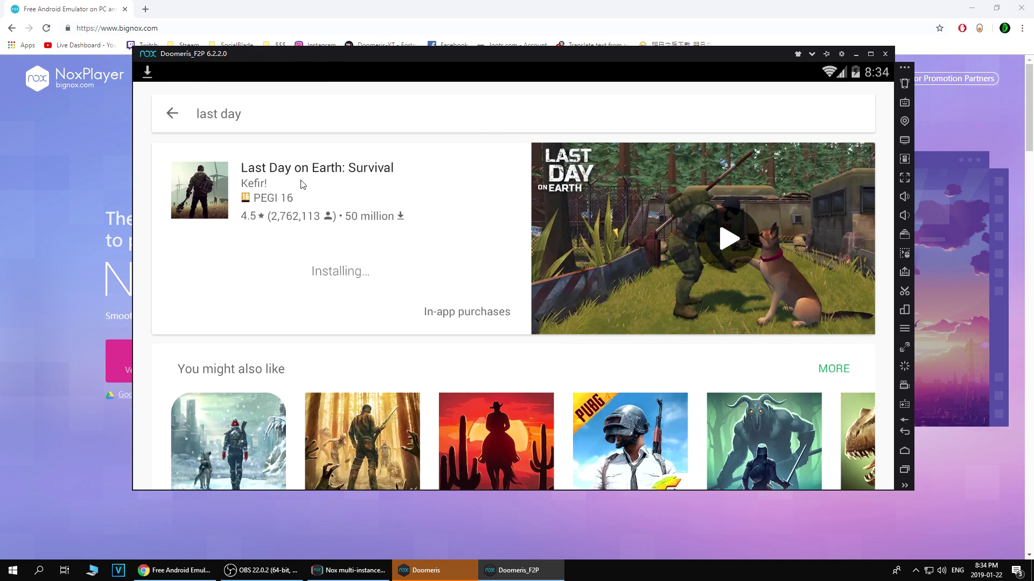
{"action": "left_click", "coordinate": [427, 274]}
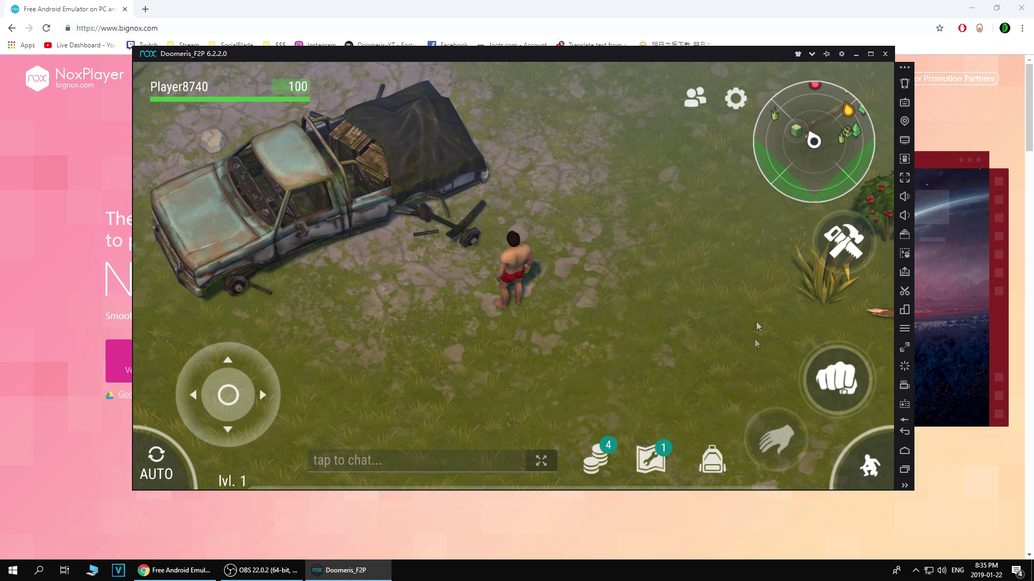
Step: Restore the game's saved progress from its settings, entering the shown confirmation code and confirming
{"action": "left_click", "coordinate": [734, 97]}
{"action": "left_click", "coordinate": [599, 267]}
{"action": "left_click", "coordinate": [609, 344]}
{"action": "type", "text": "714"}
{"action": "left_click", "coordinate": [542, 331]}
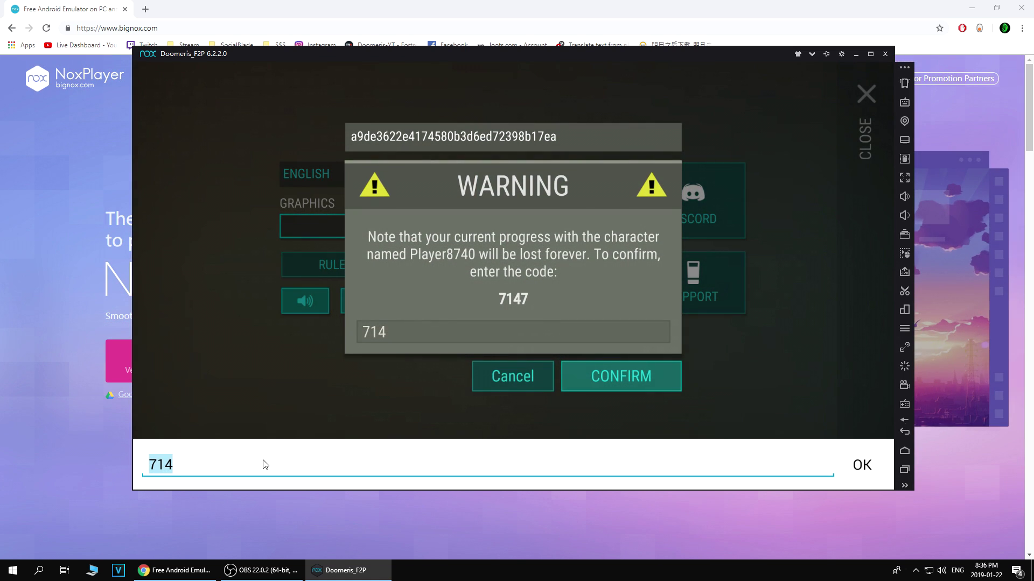
{"action": "left_click", "coordinate": [170, 464]}
{"action": "type", "text": "7"}
{"action": "left_click", "coordinate": [627, 377]}
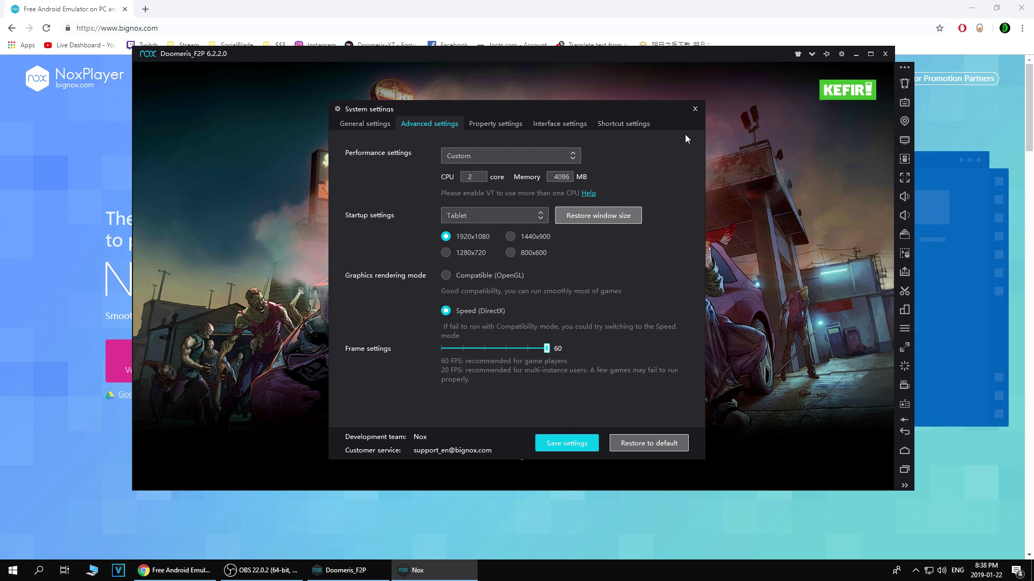
Step: Close the emulator's System settings so the restored level 83 save loads
{"action": "left_click", "coordinate": [695, 108]}
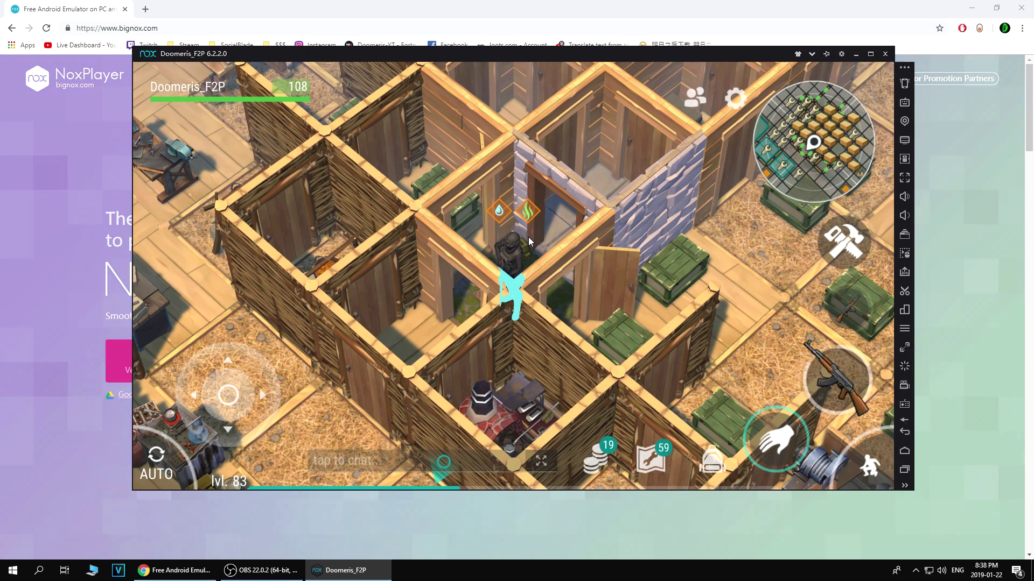
Step: Map a WASD direction pad over the movement joystick, save it, and test walking with D
{"action": "mouse_move", "coordinate": [228, 425]}
{"action": "left_mouse_down"}
{"action": "mouse_move", "coordinate": [227, 460]}
{"action": "mouse_move", "coordinate": [261, 462]}
{"action": "mouse_move", "coordinate": [222, 473]}
{"action": "left_mouse_up"}
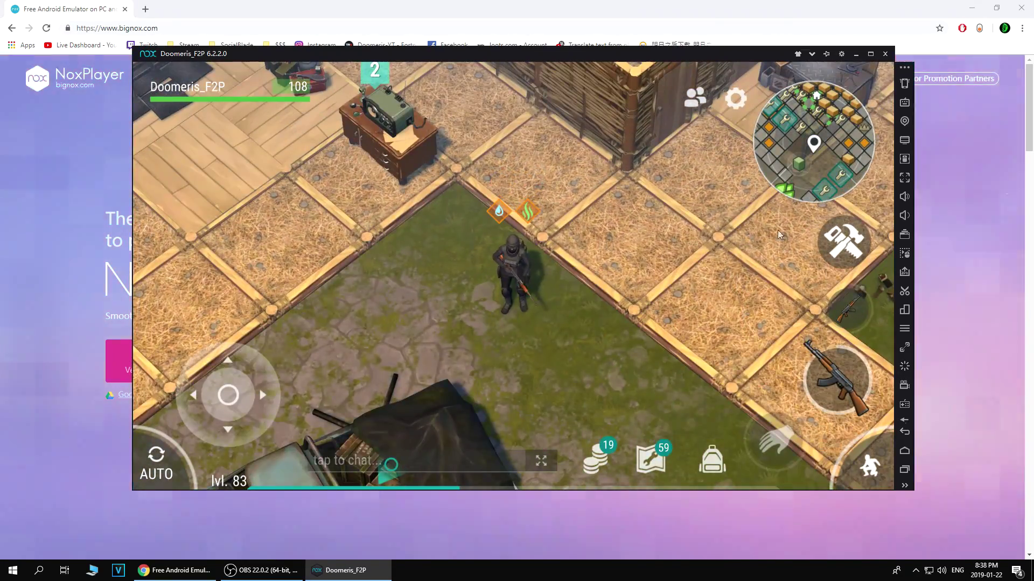
{"action": "left_click", "coordinate": [904, 103]}
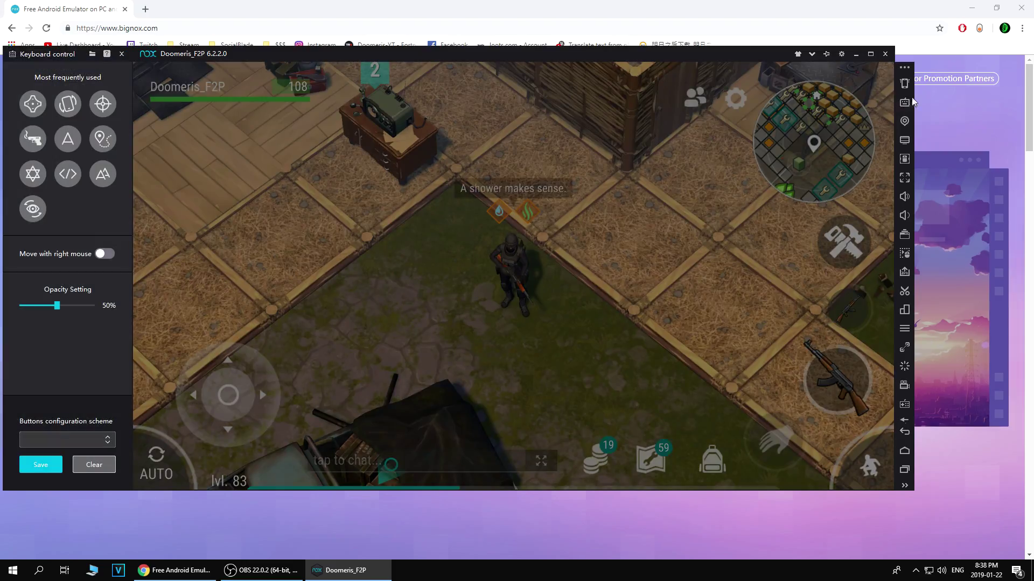
{"action": "left_click_drag", "start_coordinate": [33, 104], "coordinate": [236, 401]}
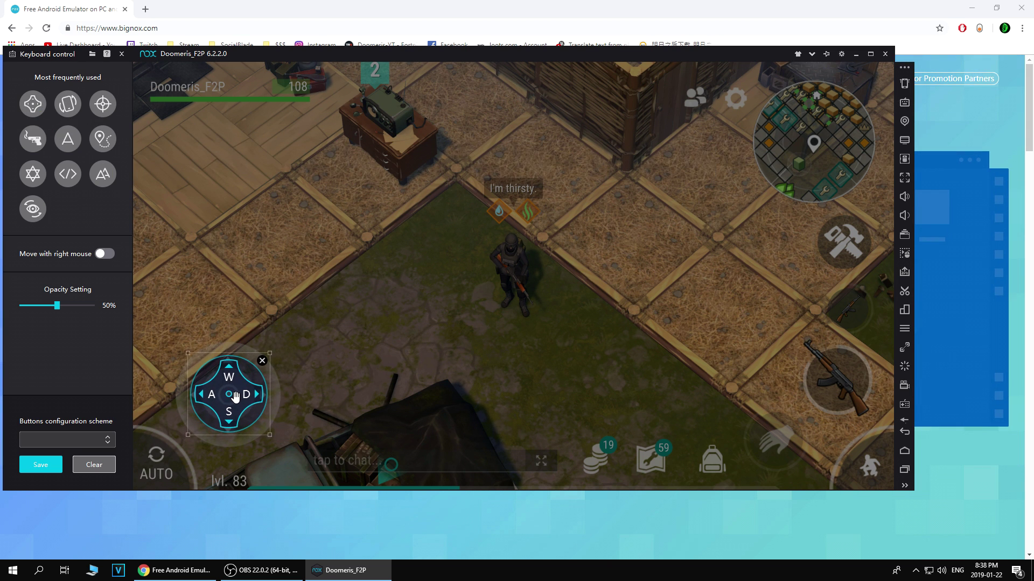
{"action": "key", "text": "Escape"}
{"action": "left_click", "coordinate": [470, 315]}
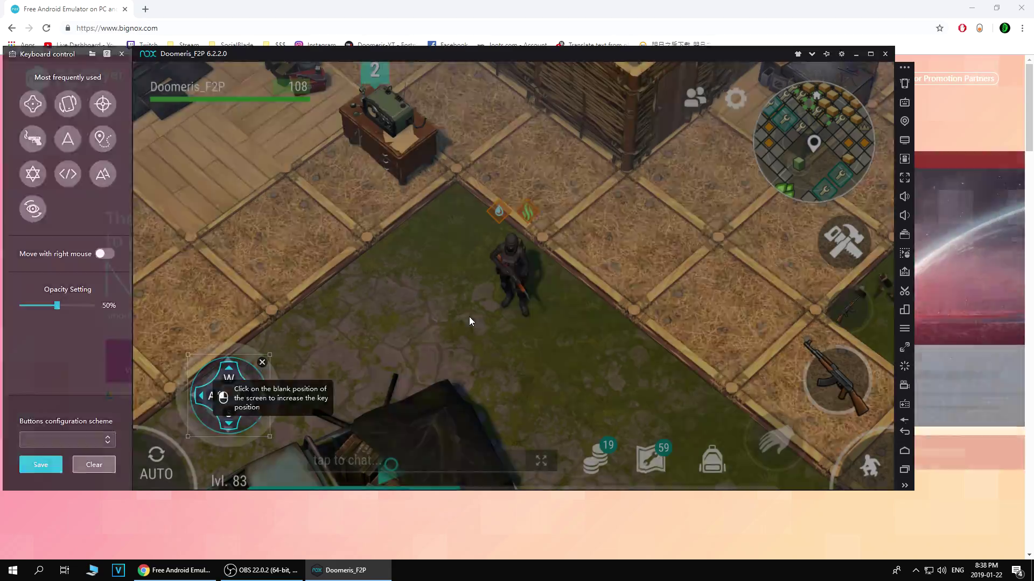
{"action": "key", "text": "d"}
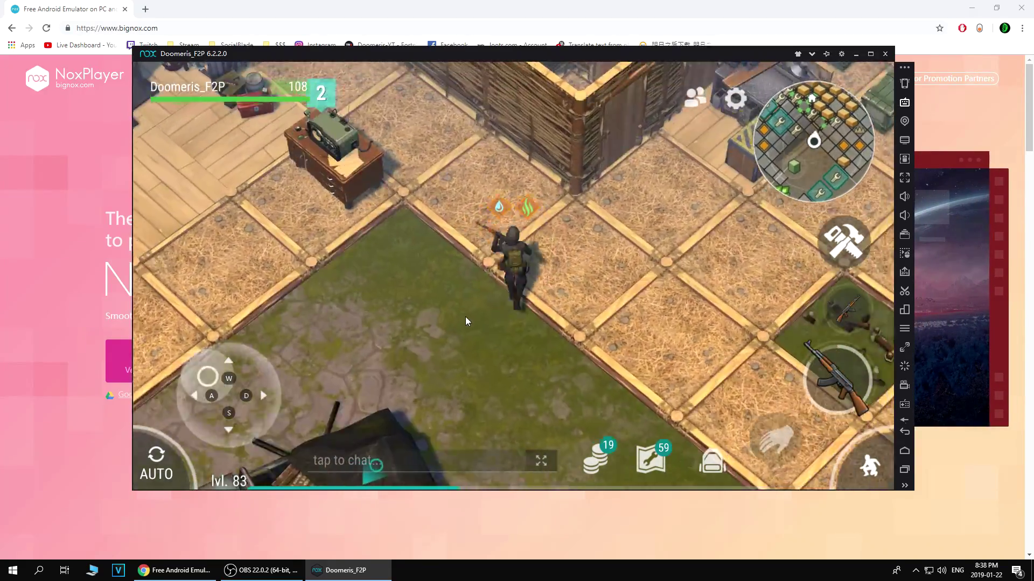
{"action": "key", "text": "ctrl+1"}
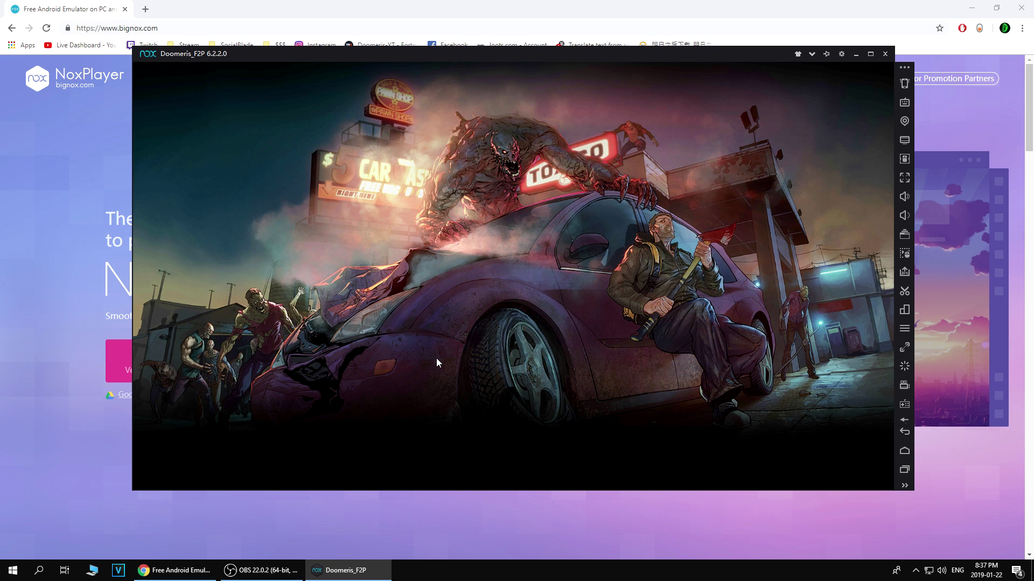
Step: Lower the Advanced settings frame rate from 60 to 20 FPS
{"action": "left_click", "coordinate": [841, 54]}
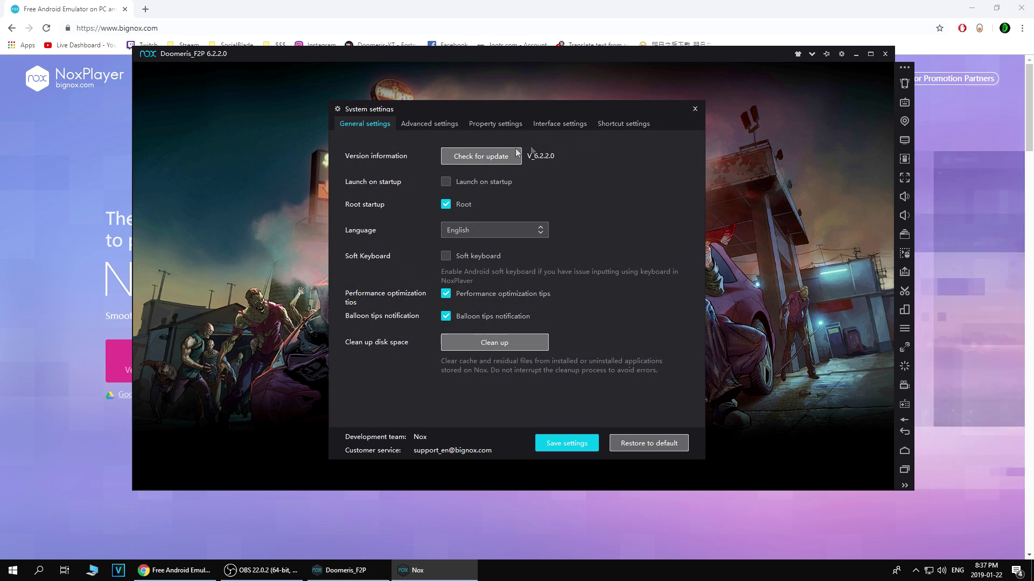
{"action": "left_click", "coordinate": [431, 123]}
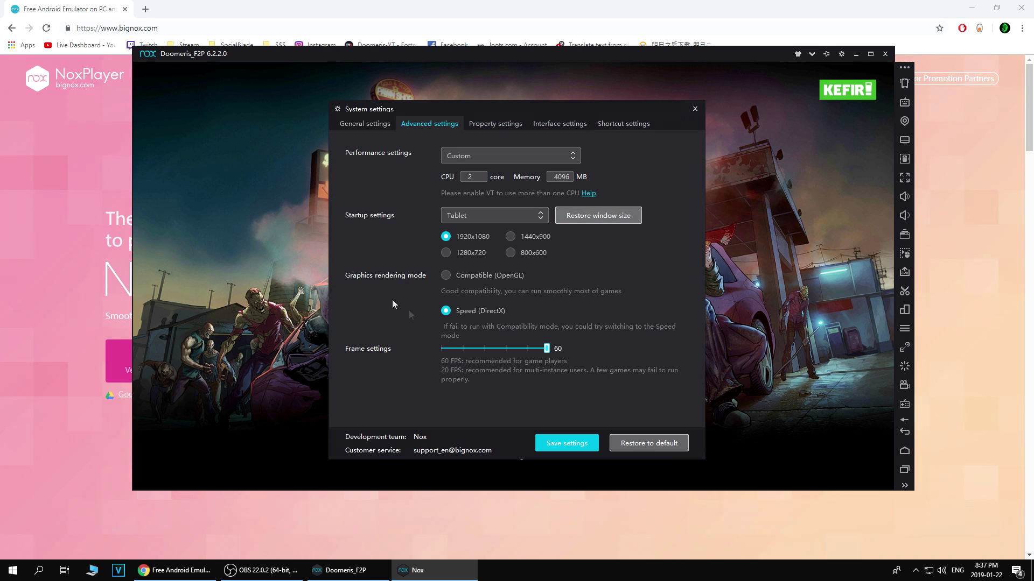
{"action": "left_click_drag", "start_coordinate": [547, 348], "coordinate": [465, 349]}
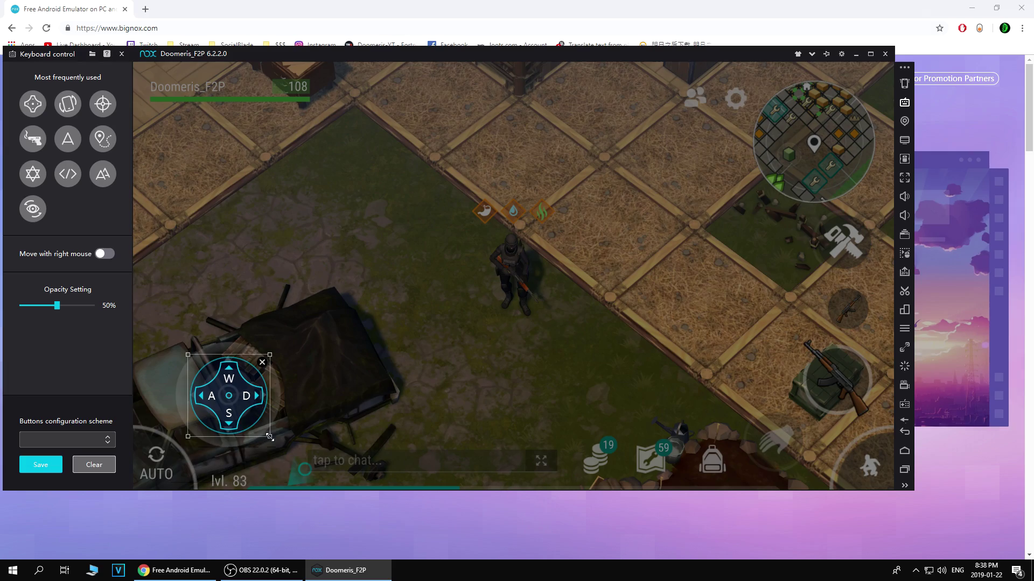
Step: Enlarge the WASD pad, test walking with W, S, D, A, then place a Q key on the backpack
{"action": "left_click_drag", "start_coordinate": [276, 442], "coordinate": [284, 449]}
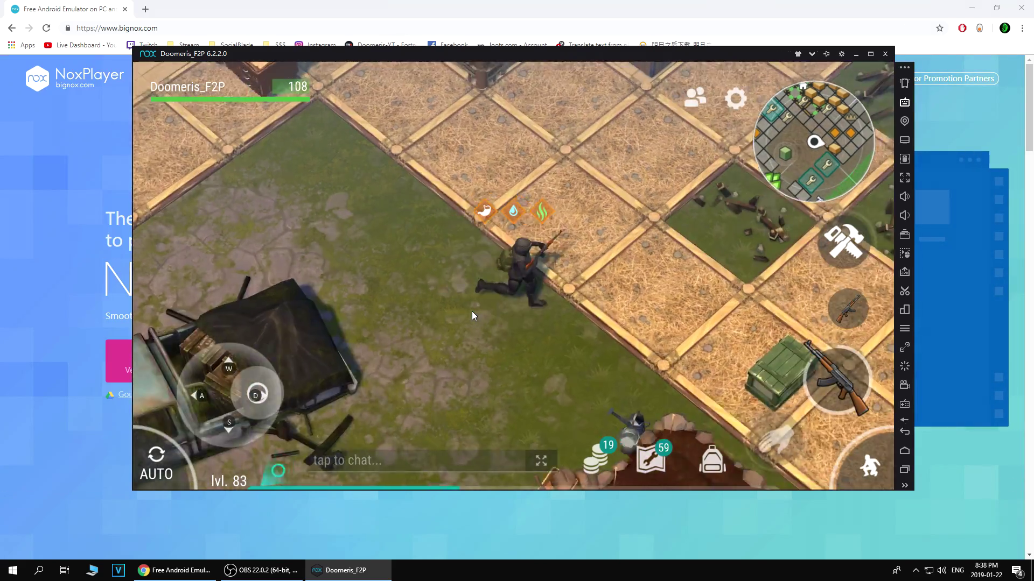
{"action": "key", "text": "w"}
{"action": "key", "text": "w"}
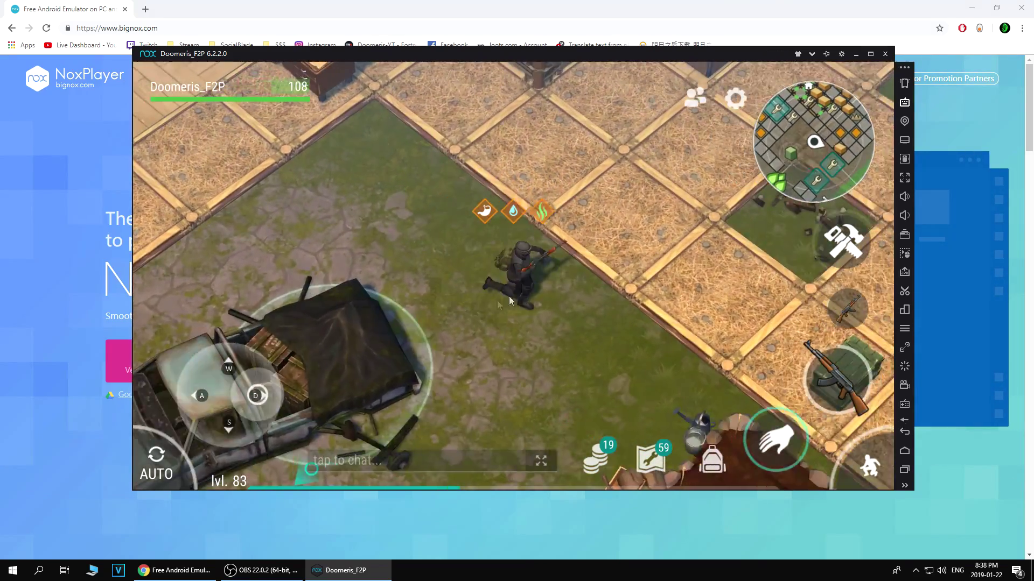
{"action": "key", "text": "s"}
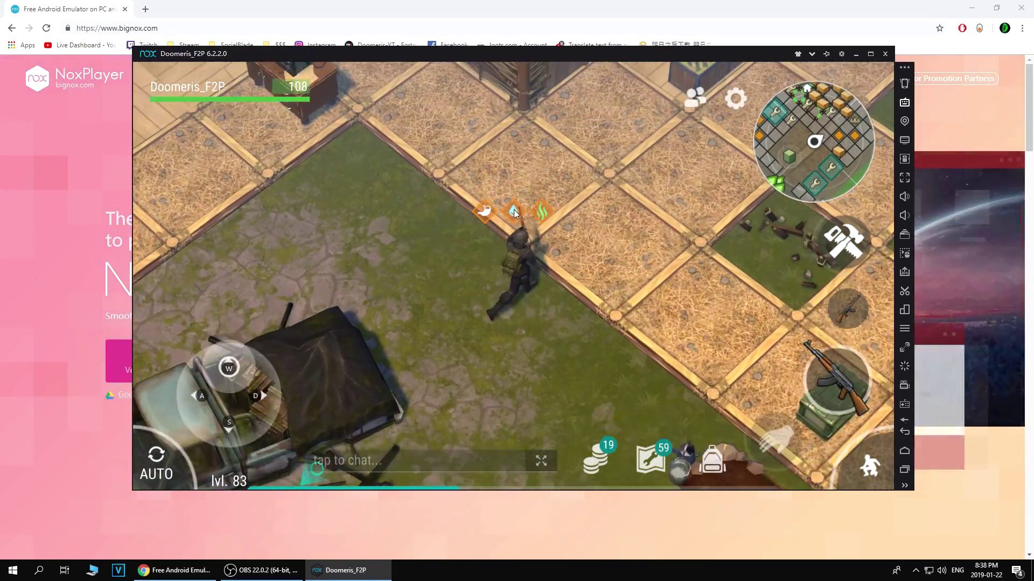
{"action": "key", "text": "d"}
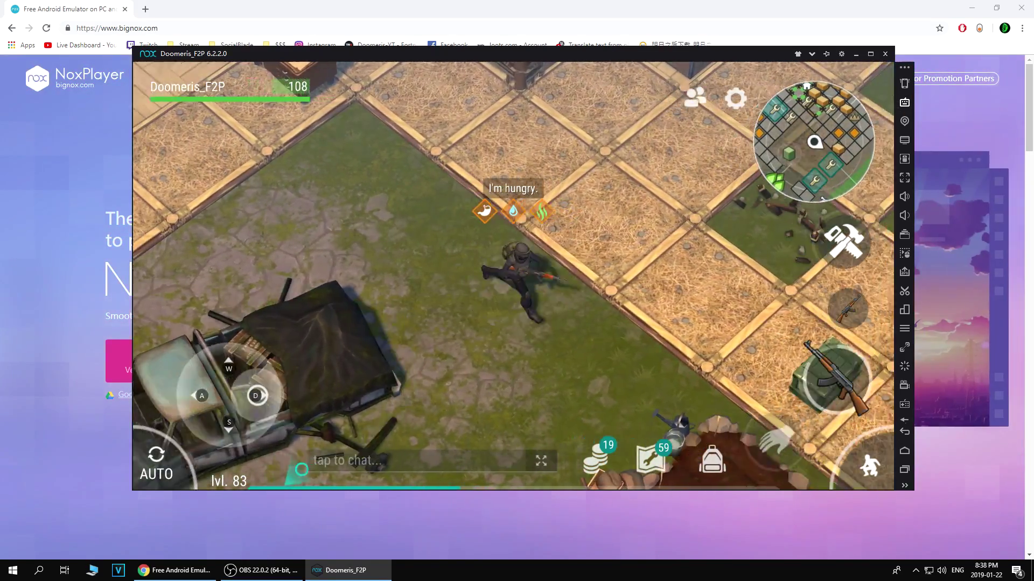
{"action": "key", "text": "w"}
{"action": "key", "text": "a"}
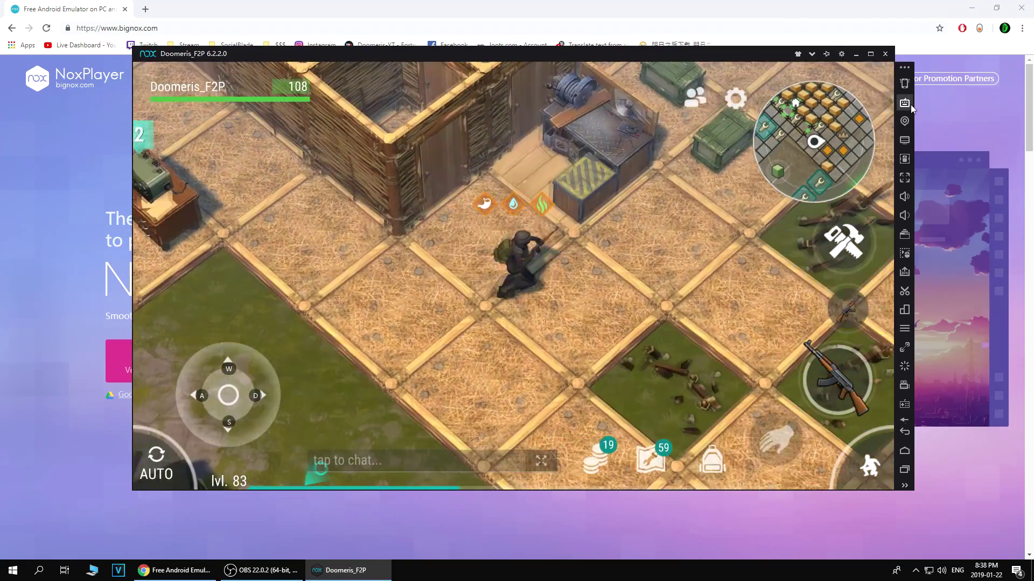
{"action": "left_click", "coordinate": [905, 102]}
{"action": "left_click_drag", "start_coordinate": [411, 278], "coordinate": [717, 455]}
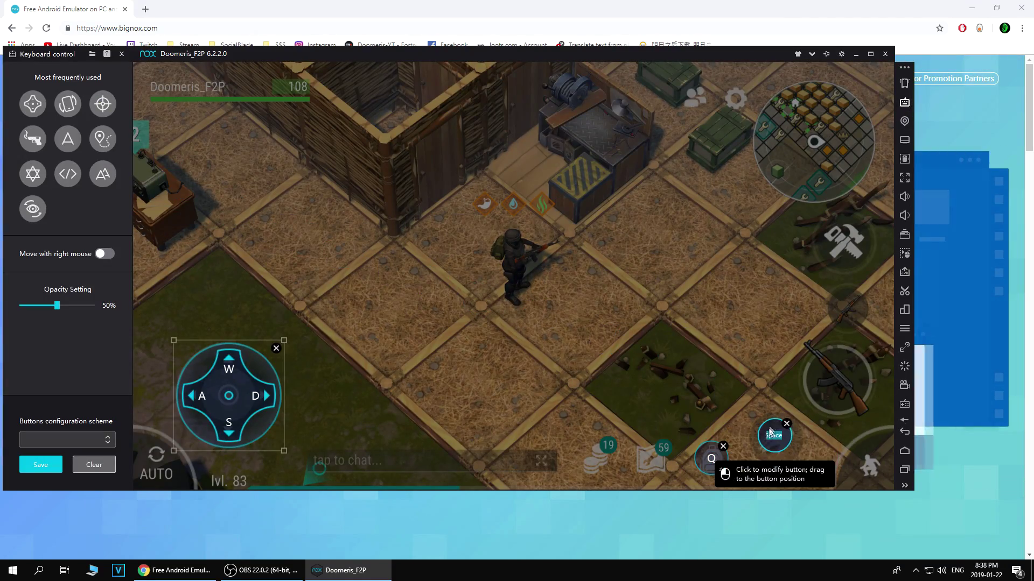
Step: Bind E to the weapon button and X to the top-right corner, save, then open inventory with Q
{"action": "left_click", "coordinate": [836, 381]}
{"action": "key", "text": "e"}
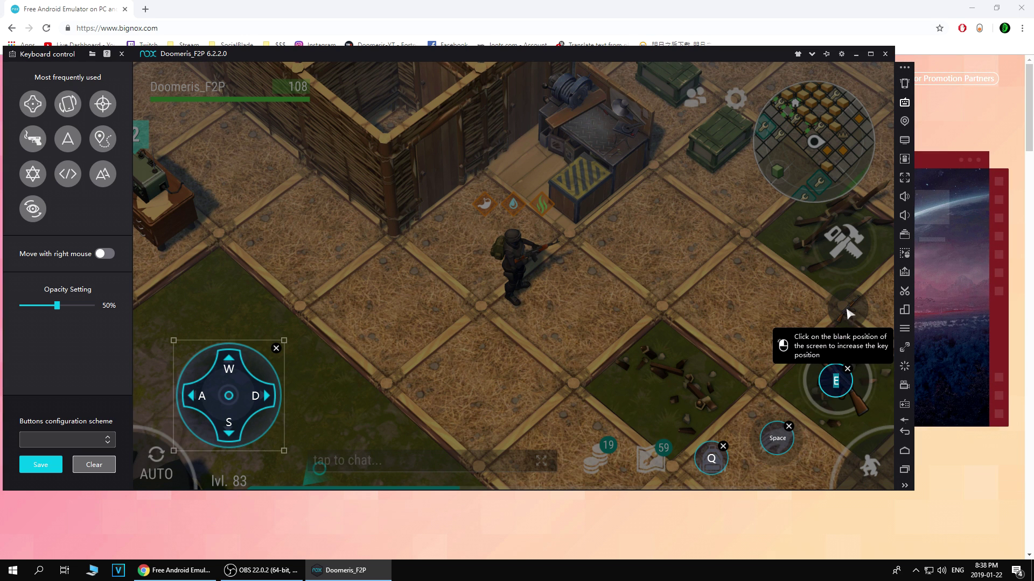
{"action": "left_click", "coordinate": [877, 82]}
{"action": "key", "text": "x"}
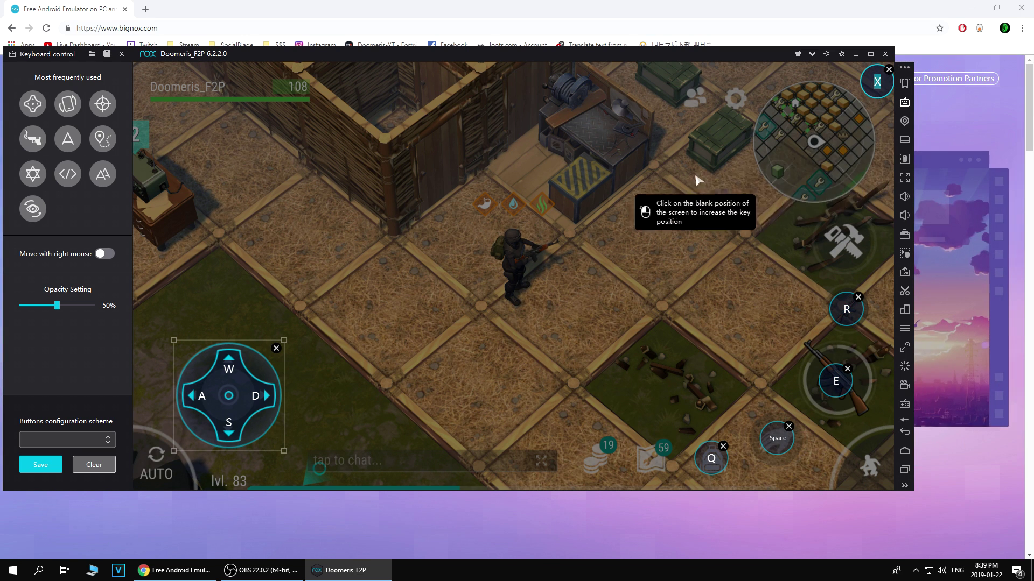
{"action": "key", "text": "Escape"}
{"action": "left_click", "coordinate": [474, 311]}
{"action": "key", "text": "q"}
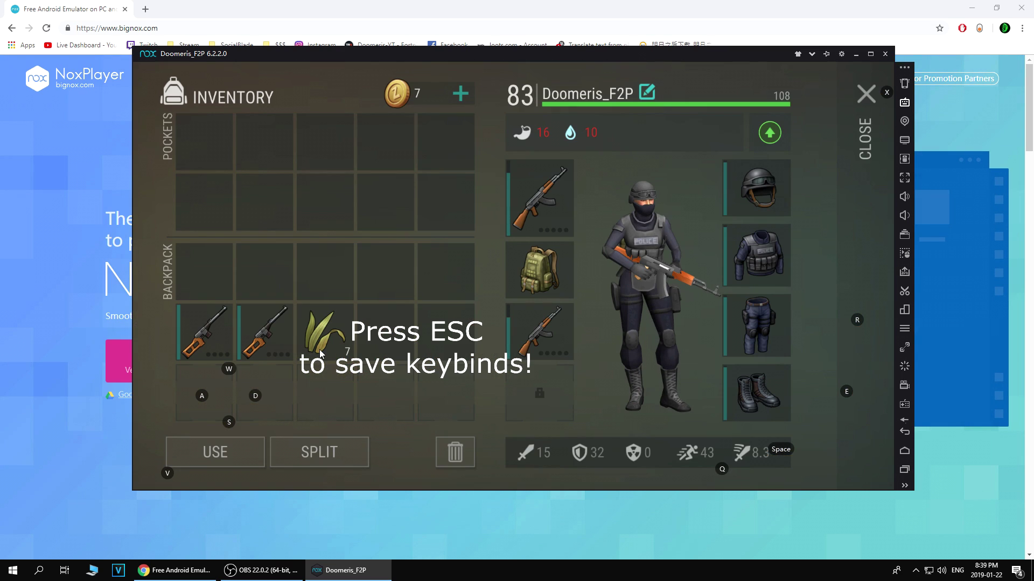